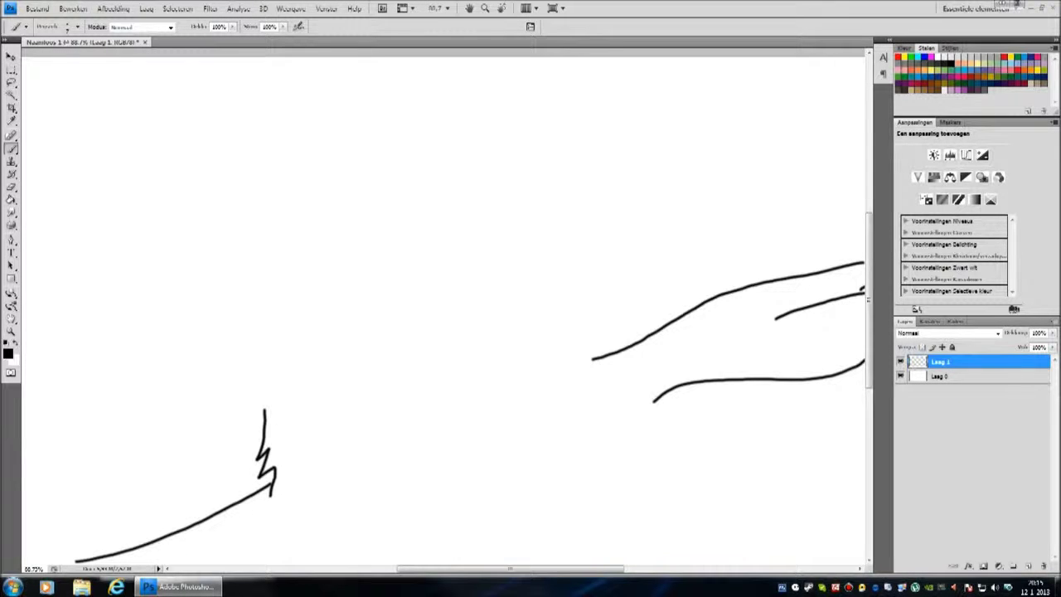
Draw the penguin's furry head, cheek and shoulder outlines, together with the smooth contours of the two white face patches.
mouse_move(862, 527)
left_mouse_down()
mouse_move(664, 429)
mouse_move(579, 368)
mouse_move(561, 336)
mouse_move(512, 334)
mouse_move(540, 315)
mouse_move(542, 290)
mouse_move(532, 260)
mouse_move(497, 235)
mouse_move(477, 184)
mouse_move(457, 170)
mouse_move(409, 175)
mouse_move(388, 203)
mouse_move(386, 237)
mouse_move(409, 287)
mouse_move(450, 298)
mouse_move(451, 344)
mouse_move(432, 368)
mouse_move(398, 369)
mouse_move(344, 339)
mouse_move(361, 308)
mouse_move(361, 323)
mouse_move(361, 282)
mouse_move(323, 237)
mouse_move(290, 227)
mouse_move(246, 238)
mouse_move(230, 288)
mouse_move(265, 352)
mouse_move(278, 355)
mouse_move(267, 386)
mouse_move(290, 419)
mouse_move(344, 431)
left_mouse_up()
left_click_drag(530, 326, 570, 343)
mouse_move(348, 429)
left_mouse_down()
mouse_move(295, 439)
mouse_move(265, 424)
left_mouse_up()
mouse_move(338, 432)
left_mouse_down()
mouse_move(370, 425)
mouse_move(312, 419)
mouse_move(271, 395)
mouse_move(264, 378)
mouse_move(277, 360)
mouse_move(272, 396)
left_mouse_up()
mouse_move(275, 359)
left_mouse_down()
mouse_move(232, 313)
mouse_move(231, 270)
mouse_move(246, 234)
mouse_move(304, 227)
mouse_move(276, 220)
mouse_move(293, 219)
left_mouse_up()
mouse_move(262, 448)
left_mouse_down()
mouse_move(201, 312)
mouse_move(194, 240)
mouse_move(205, 202)
mouse_move(260, 154)
mouse_move(349, 120)
left_mouse_up()
mouse_move(467, 171)
left_mouse_down()
mouse_move(416, 121)
mouse_move(390, 109)
mouse_move(346, 120)
left_mouse_up()
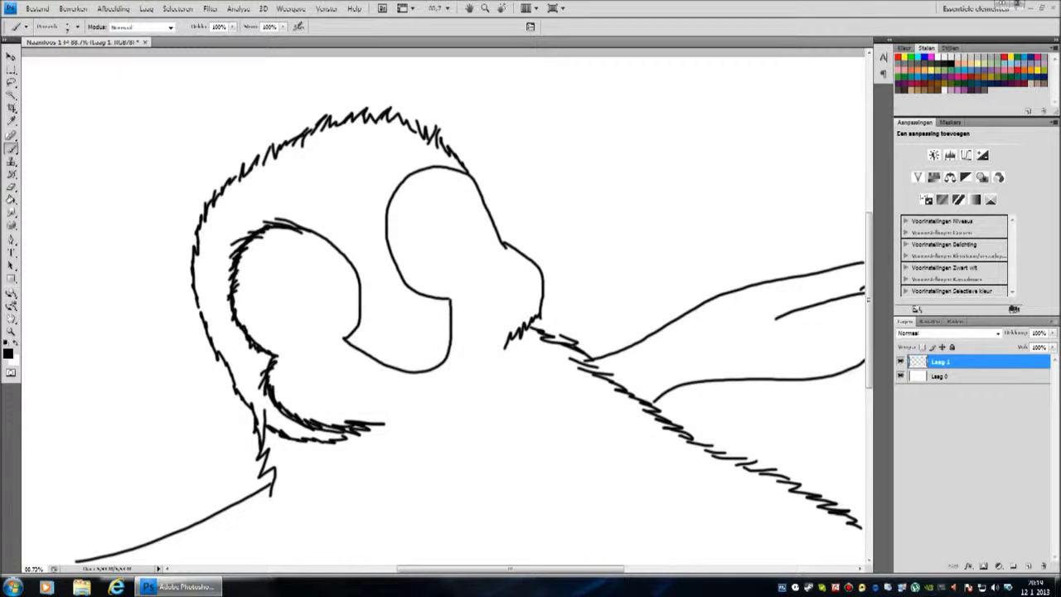
Tidy the brow junction beside the far face patch and thicken the contour around the muzzle and chin.
left_click_drag(499, 238, 510, 254)
mouse_move(346, 325)
left_mouse_down()
mouse_move(351, 348)
mouse_move(421, 373)
mouse_move(449, 356)
mouse_move(454, 325)
mouse_move(454, 300)
mouse_move(428, 295)
left_mouse_up()
left_click_drag(454, 344, 454, 333)
key("x")
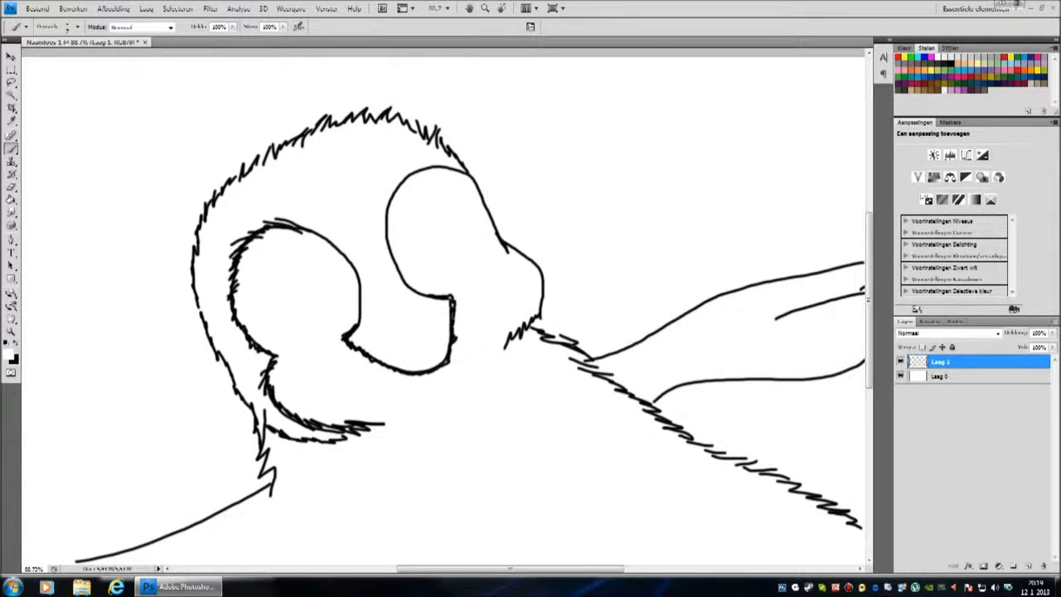
Add denser fur strokes to the neck outline and the tip of the cheek stripe.
mouse_move(270, 501)
left_mouse_down()
mouse_move(265, 454)
mouse_move(280, 501)
left_mouse_up()
key("x")
left_click_drag(317, 444, 371, 434)
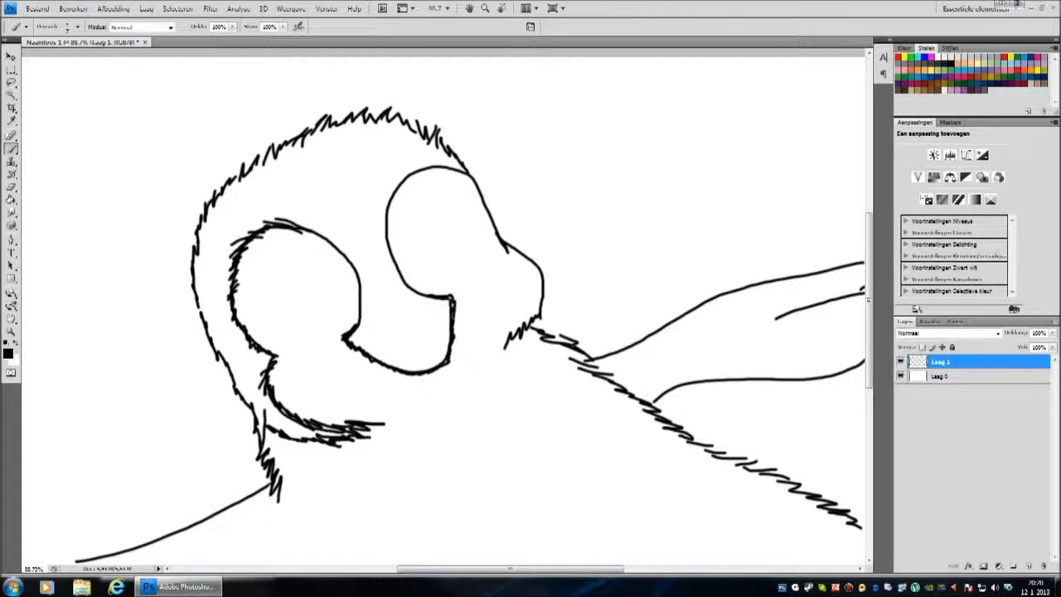
Draw the outline and upper eyelid line of the eye in the left face patch.
mouse_move(326, 282)
left_mouse_down()
mouse_move(280, 329)
mouse_move(286, 309)
mouse_move(289, 328)
mouse_move(318, 328)
mouse_move(342, 310)
mouse_move(325, 284)
mouse_move(289, 303)
mouse_move(322, 292)
left_mouse_up()
key("x")
key("x")
key("x")
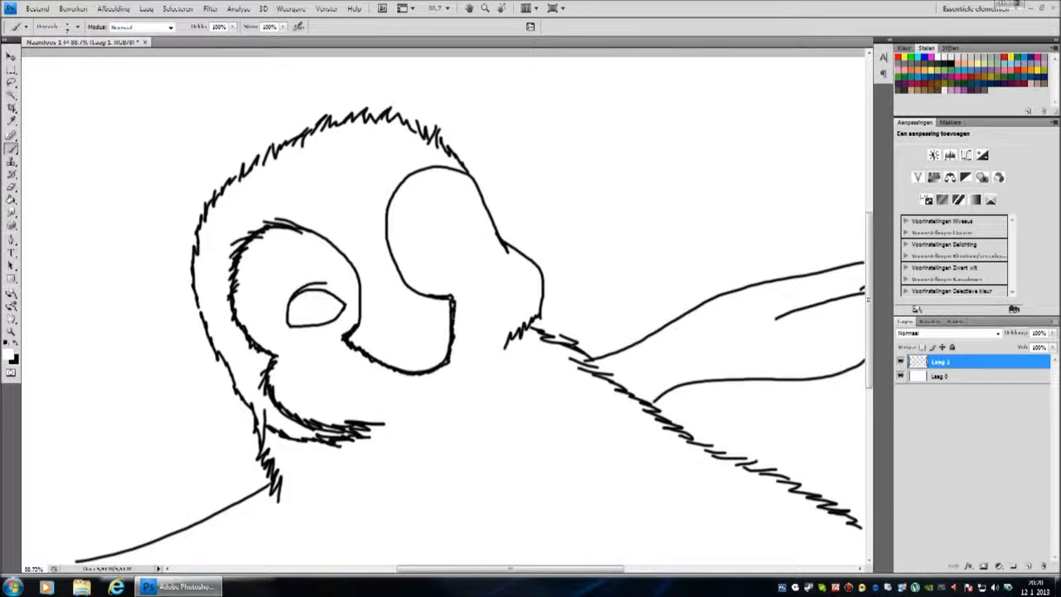
Draw the outline of the eye in the right face patch, correcting its edges with black and white strokes.
key("x")
mouse_move(418, 276)
left_mouse_down()
mouse_move(440, 237)
mouse_move(456, 251)
mouse_move(454, 270)
mouse_move(419, 276)
left_mouse_up()
mouse_move(451, 244)
left_mouse_down()
mouse_move(460, 258)
mouse_move(434, 241)
mouse_move(455, 267)
mouse_move(420, 277)
mouse_move(423, 250)
mouse_move(452, 262)
mouse_move(449, 246)
mouse_move(453, 265)
left_mouse_up()
key("x")
key("x")
key("x")
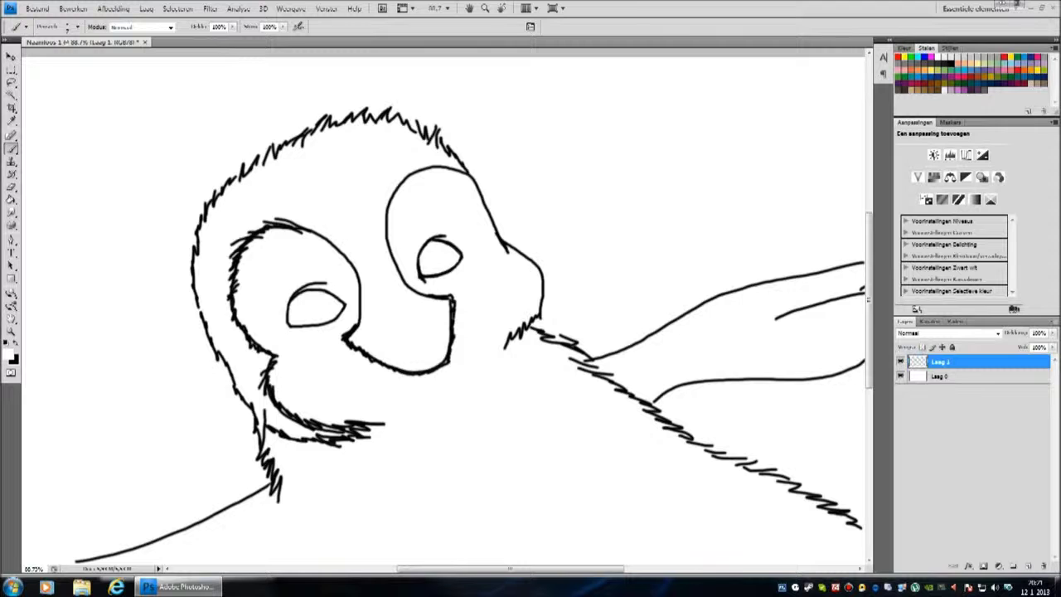
Draw the open mouth with its smile corner, the beak tip, the nostril and the tongue.
key("x")
left_click_drag(371, 325, 369, 337)
mouse_move(406, 313)
left_mouse_down()
mouse_move(433, 315)
mouse_move(423, 334)
mouse_move(377, 335)
mouse_move(415, 334)
mouse_move(431, 342)
mouse_move(425, 349)
mouse_move(383, 336)
left_mouse_up()
key("x")
key("x")
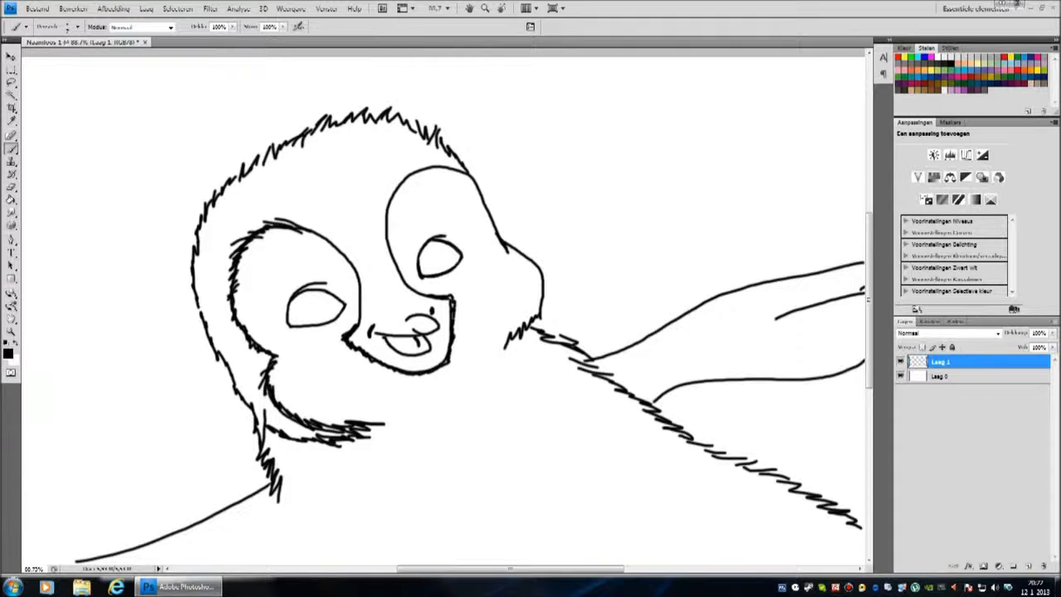
Draw the curved lower beak beneath the mouth, alternating black and white strokes to clean it up.
mouse_move(375, 333)
left_mouse_down()
mouse_move(385, 356)
mouse_move(429, 366)
left_mouse_up()
key("x")
key("x")
key("x")
key("x")
key("x")
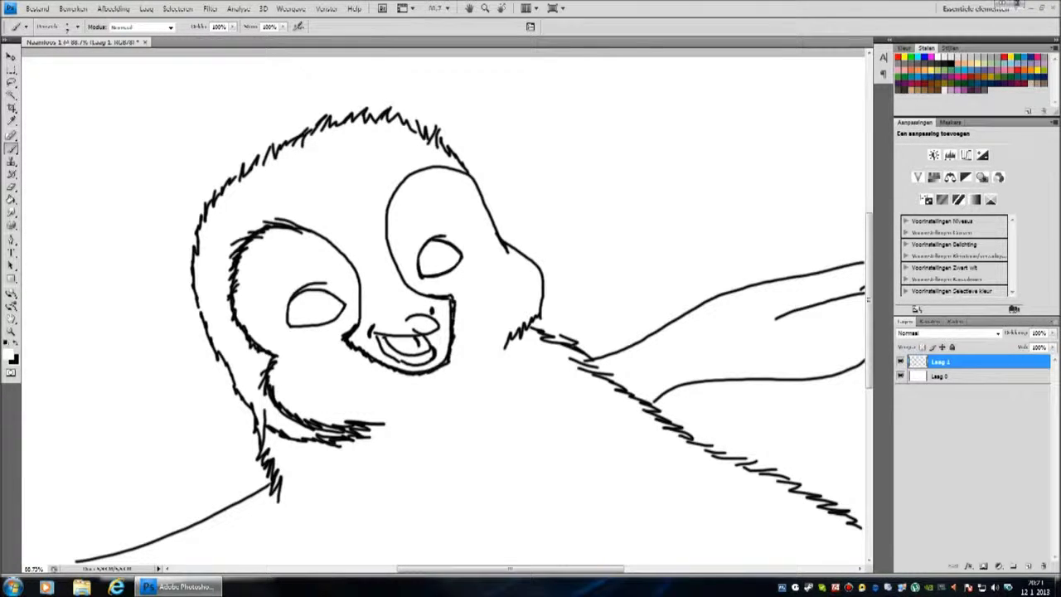
Draw the rounded top of the upper beak down to the mouth corner and refine its lines with black and white.
key("x")
mouse_move(380, 329)
left_mouse_down()
mouse_move(391, 294)
mouse_move(414, 295)
mouse_move(429, 316)
left_mouse_up()
key("x")
key("x")
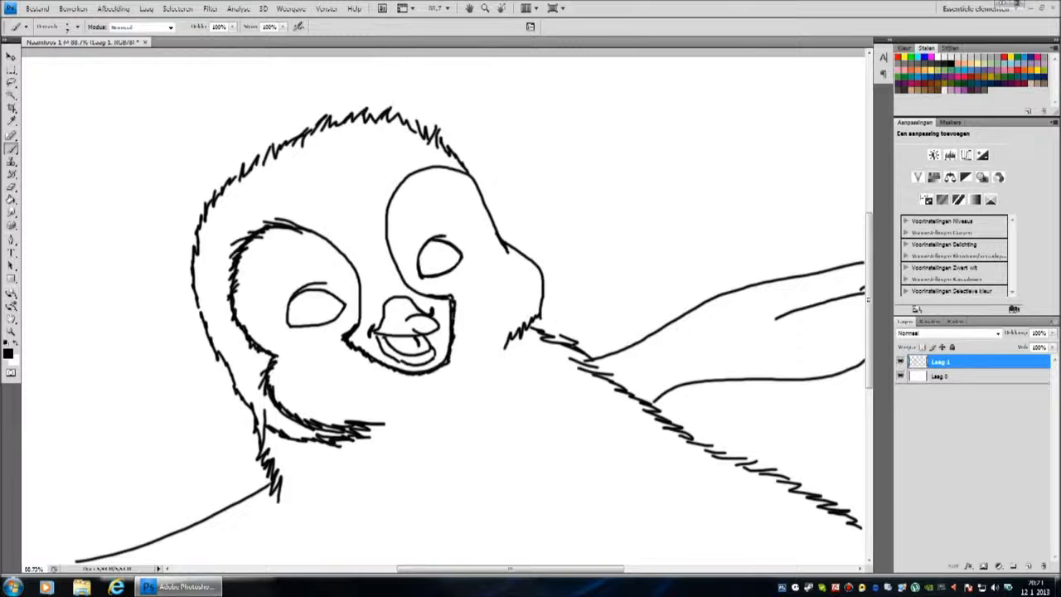
key("x")
key("x")
key("x")
key("x")
key("x")
key("x")
key("x")
Erase the bulging right cheek outline with a white brush and redraw it in black as a tighter curve.
right_click(537, 268)
double_click(624, 350)
right_click(537, 265)
double_click(644, 347)
mouse_move(535, 260)
left_mouse_down()
mouse_move(539, 311)
mouse_move(524, 257)
mouse_move(507, 251)
mouse_move(524, 262)
mouse_move(539, 318)
left_mouse_up()
right_click(517, 254)
double_click(571, 335)
key("x")
mouse_move(506, 245)
left_mouse_down()
mouse_move(523, 259)
mouse_move(537, 318)
left_mouse_up()
left_click_drag(527, 265, 537, 306)
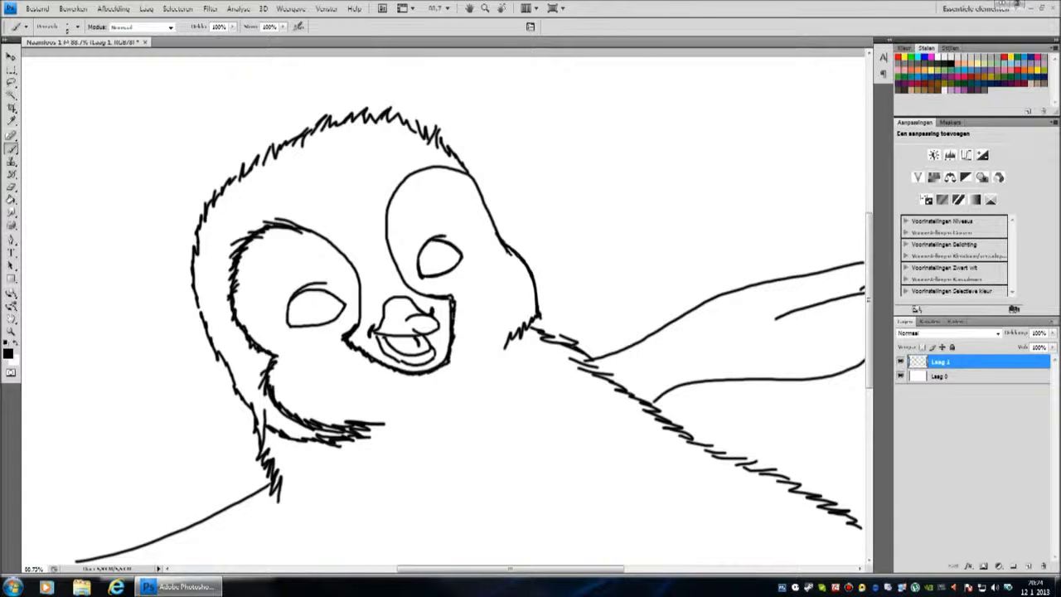
Draw two short fur marks on the lower belly and a furry, elongated patch outline on the chest.
mouse_move(645, 484)
left_mouse_down()
mouse_move(640, 508)
mouse_move(663, 544)
left_mouse_up()
mouse_move(477, 448)
left_mouse_down()
mouse_move(496, 441)
mouse_move(507, 462)
left_mouse_up()
mouse_move(514, 426)
left_mouse_down()
mouse_move(532, 419)
mouse_move(550, 450)
mouse_move(514, 462)
mouse_move(447, 458)
mouse_move(443, 468)
mouse_move(454, 487)
mouse_move(489, 468)
left_mouse_up()
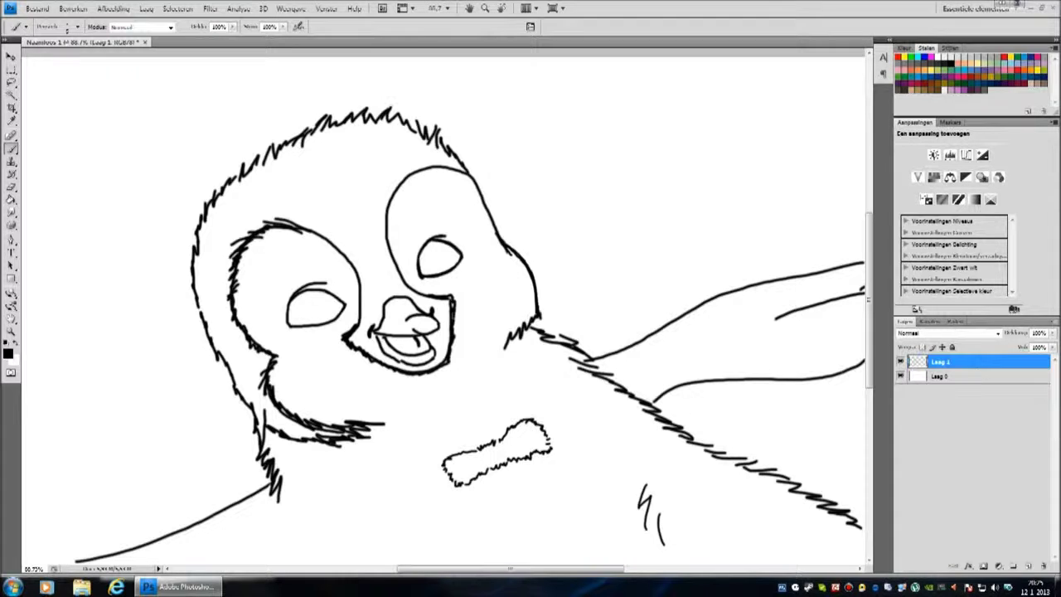
Draw thin inner rim lines inside both eyes with a fine brush.
right_click(329, 295)
key("Return")
mouse_move(331, 292)
left_mouse_down()
mouse_move(323, 323)
mouse_move(293, 316)
left_mouse_up()
key("x")
key("x")
key("x")
key("x")
key("x")
key("x")
Paint soft-edged black pupils in both eyes with a larger soft brush.
right_click(313, 301)
mouse_move(326, 324)
left_mouse_down()
mouse_move(298, 304)
mouse_move(302, 313)
mouse_move(315, 297)
left_mouse_up()
left_click(310, 301)
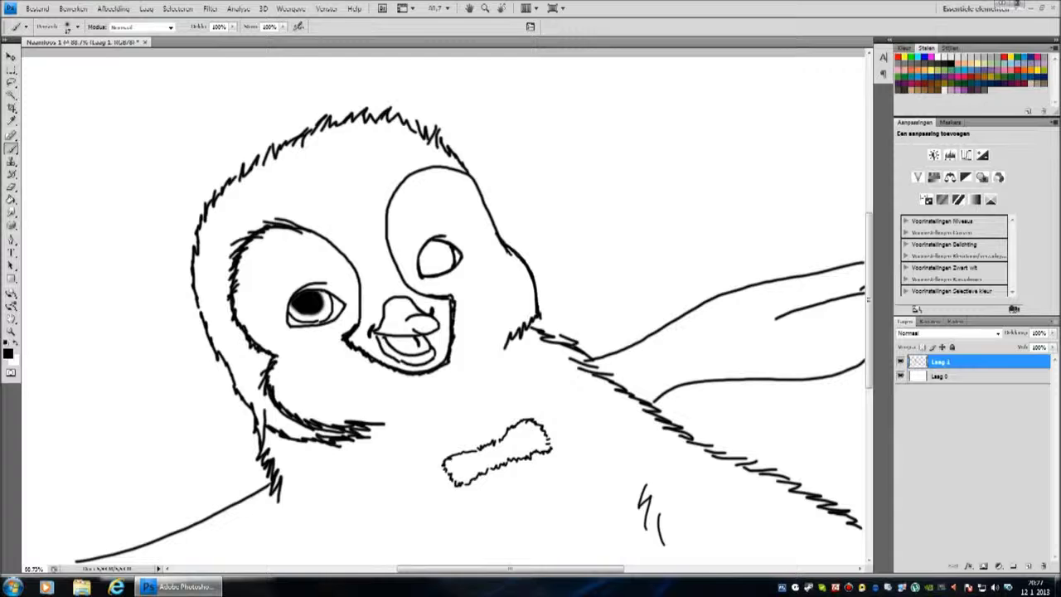
mouse_move(422, 257)
left_mouse_down()
mouse_move(439, 266)
mouse_move(446, 242)
mouse_move(430, 258)
left_mouse_up()
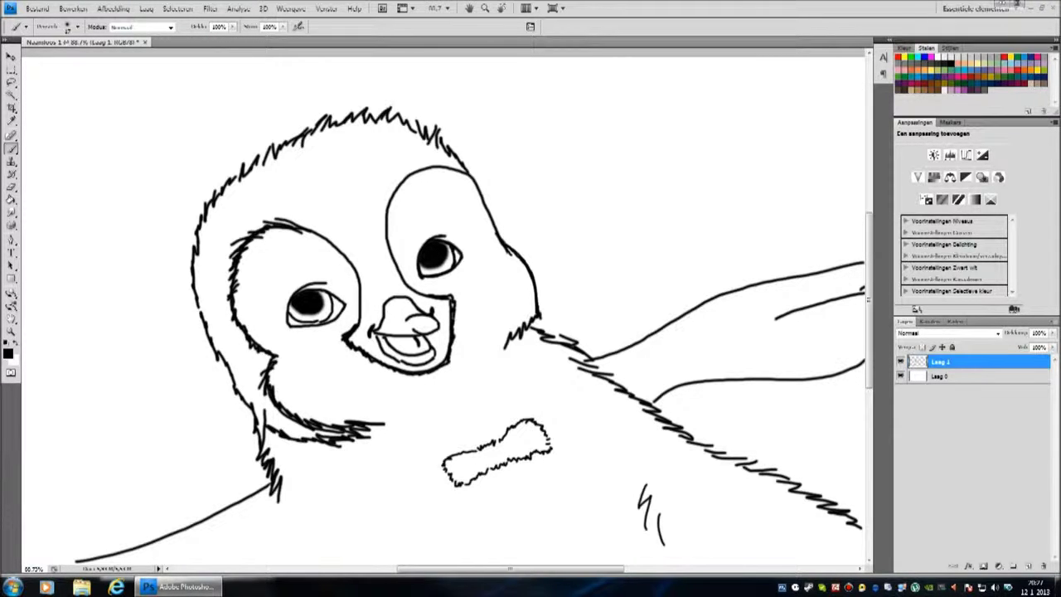
Paint white highlights on both pupils, adding a finer one with a smaller brush.
mouse_move(319, 291)
left_mouse_down()
mouse_move(321, 301)
mouse_move(297, 302)
left_mouse_up()
key("x")
left_click_drag(421, 253, 423, 257)
right_click(446, 251)
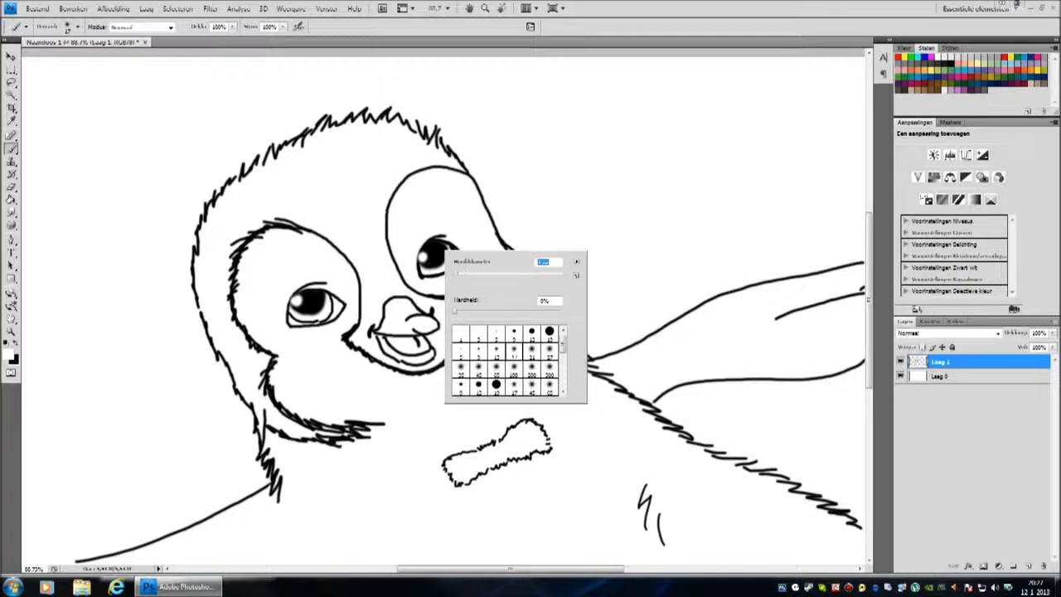
key("Return")
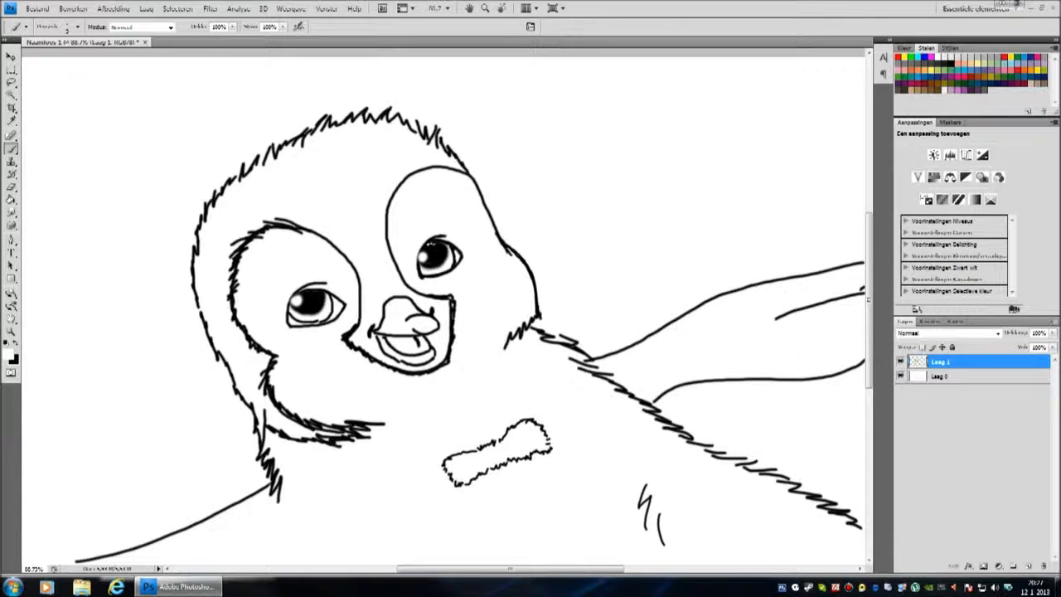
Refine the pupils and reflections in both eyes with fine black and white touches, changing brushes as needed.
key("x")
right_click(442, 257)
double_click(529, 339)
key("x")
right_click(446, 257)
double_click(505, 338)
key("x")
key("x")
key("x")
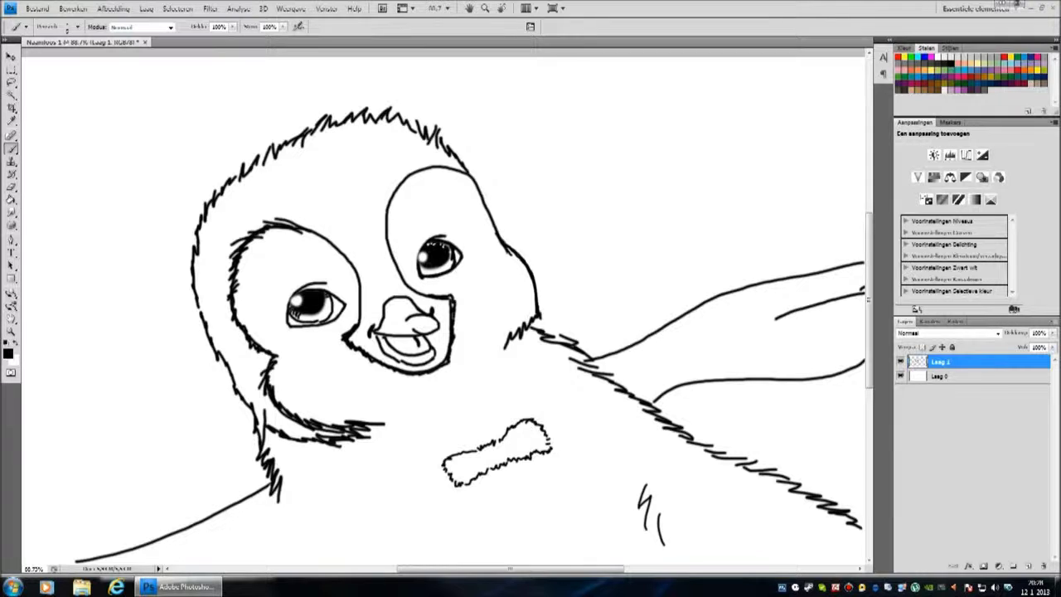
Darken the outer edges of both eyes in black and add a thin white reflection along the right eye's upper edge.
left_click_drag(419, 251, 421, 262)
left_click_drag(295, 293, 290, 306)
key("x")
right_click(437, 242)
key("Return")
left_click_drag(427, 244, 436, 240)
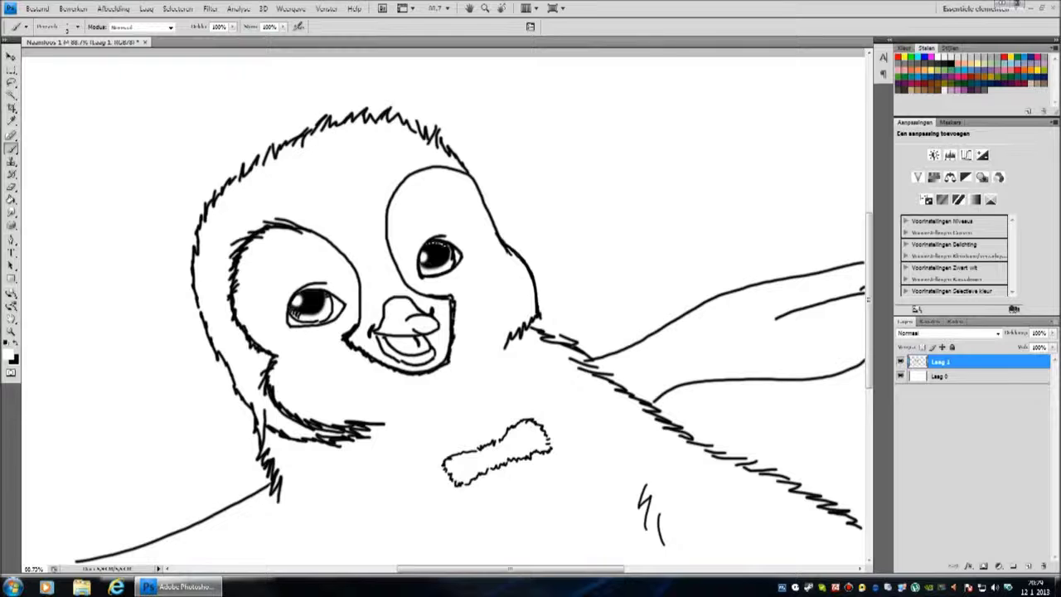
Paint the penguin's head grey on Laag 0 with a larger hard brush, leaving the face patches white.
key("x")
key("x")
left_click(940, 377)
right_click(568, 192)
left_click(655, 289)
mouse_move(344, 152)
left_mouse_down()
mouse_move(397, 147)
mouse_move(353, 217)
mouse_move(432, 154)
mouse_move(274, 182)
mouse_move(344, 240)
mouse_move(214, 240)
mouse_move(240, 356)
mouse_move(261, 375)
mouse_move(203, 249)
mouse_move(230, 282)
left_mouse_up()
right_click(339, 163)
left_click(444, 241)
left_click(308, 182)
mouse_move(290, 211)
left_mouse_down()
mouse_move(381, 267)
mouse_move(376, 281)
left_mouse_up()
right_click(400, 158)
mouse_move(421, 184)
left_mouse_down()
mouse_move(436, 160)
mouse_move(413, 168)
left_mouse_up()
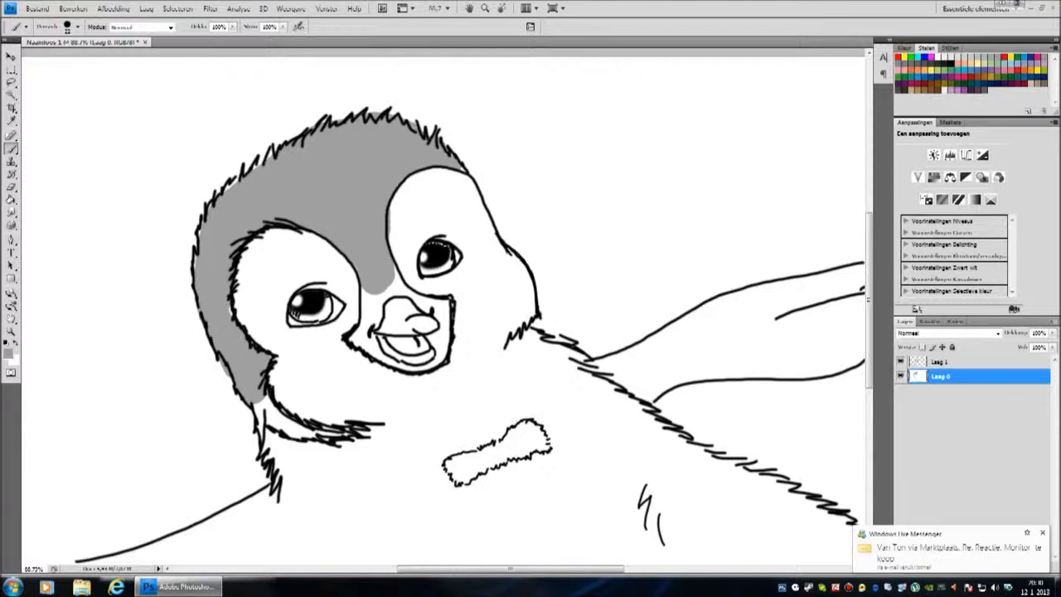
Extend the grey along the cheek stripe and around the beak, and fill the chest patch with it.
mouse_move(227, 309)
left_mouse_down()
mouse_move(252, 389)
mouse_move(303, 431)
mouse_move(280, 414)
mouse_move(292, 432)
mouse_move(356, 429)
left_mouse_up()
mouse_move(387, 274)
left_mouse_down()
mouse_move(431, 308)
mouse_move(445, 344)
mouse_move(406, 365)
mouse_move(373, 348)
mouse_move(367, 308)
mouse_move(376, 319)
mouse_move(390, 294)
left_mouse_up()
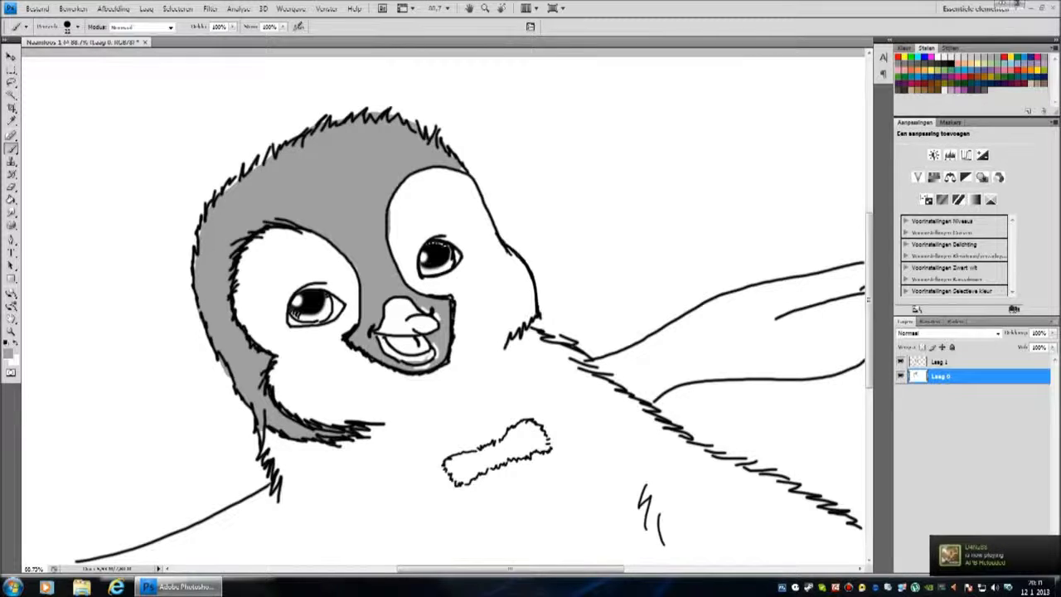
mouse_move(526, 426)
left_mouse_down()
mouse_move(510, 439)
mouse_move(535, 451)
mouse_move(452, 466)
mouse_move(483, 448)
left_mouse_up()
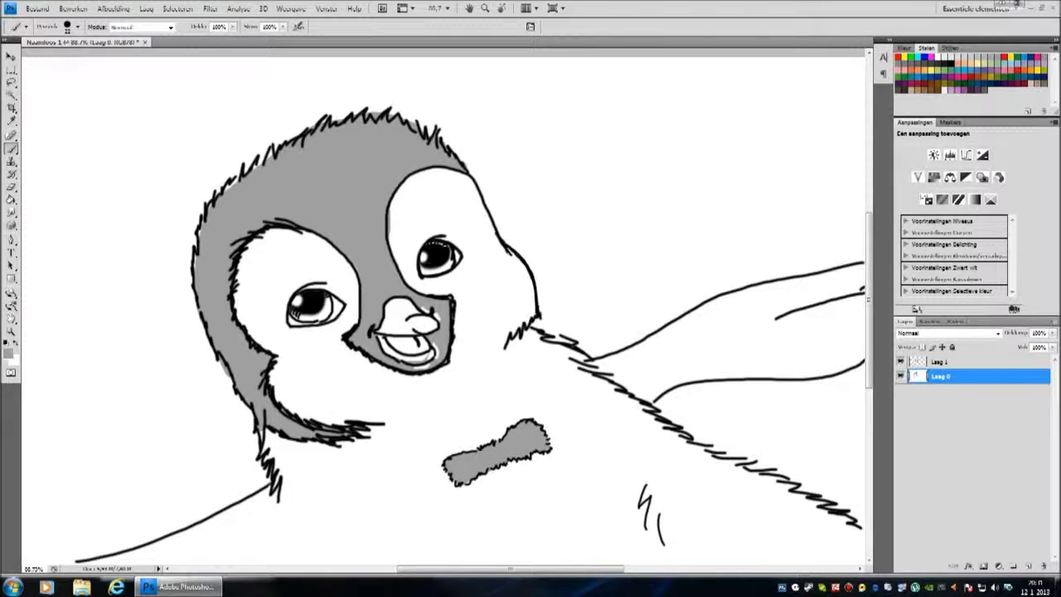
Paint grey around the lower beak on Laag 1 with the brush size set to 12 px.
left_click(941, 362)
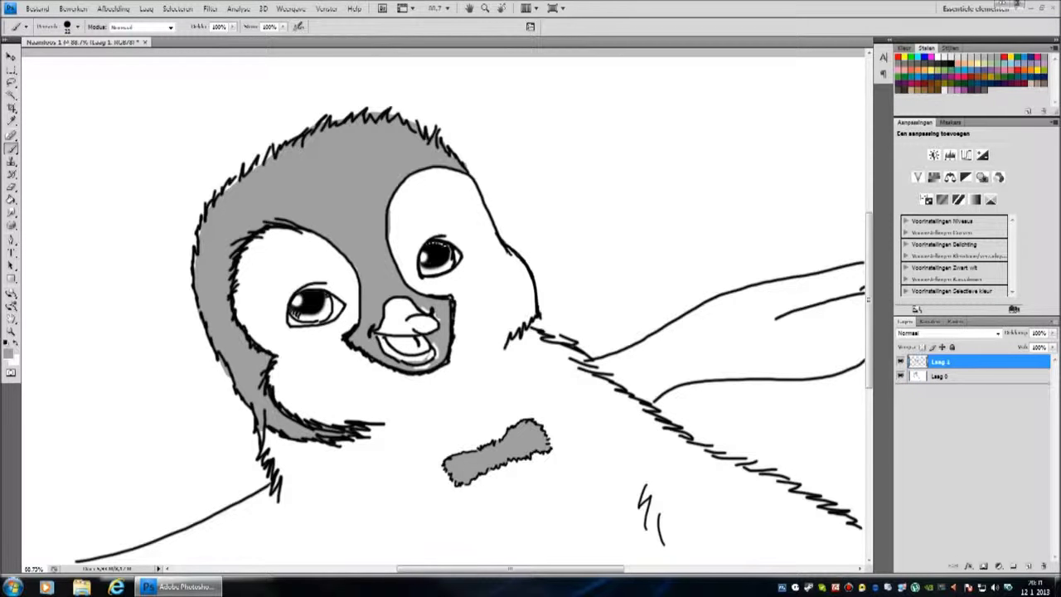
right_click(424, 308)
type("12")
key("Return")
mouse_move(435, 359)
left_mouse_down()
mouse_move(418, 370)
mouse_move(406, 361)
left_mouse_up()
key("x")
key("x")
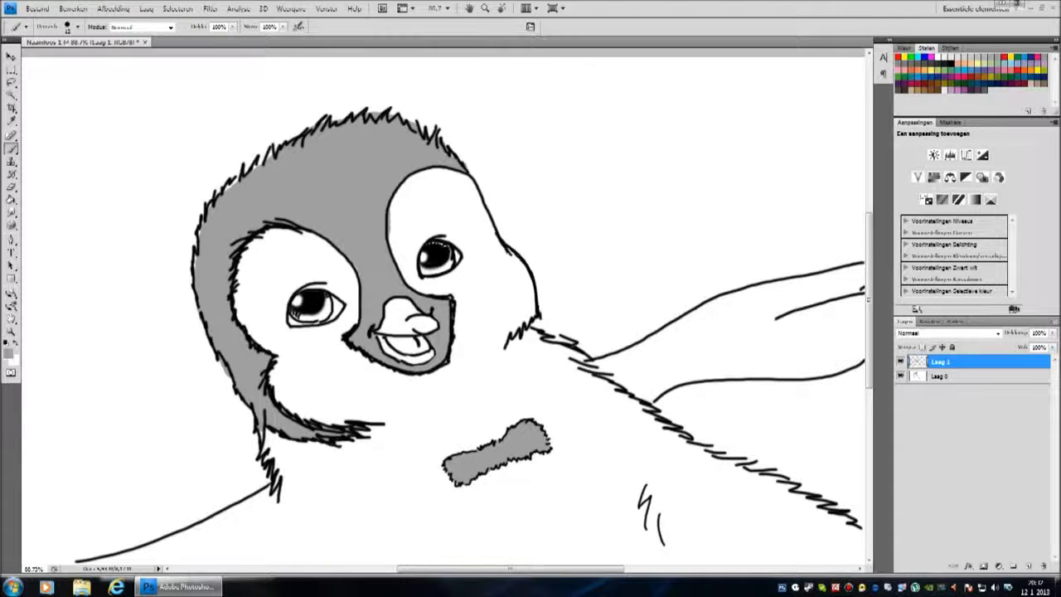
Reset the colours to black and white, put white in the foreground and make Laag 0 active.
key("d")
key("x")
left_click(941, 376)
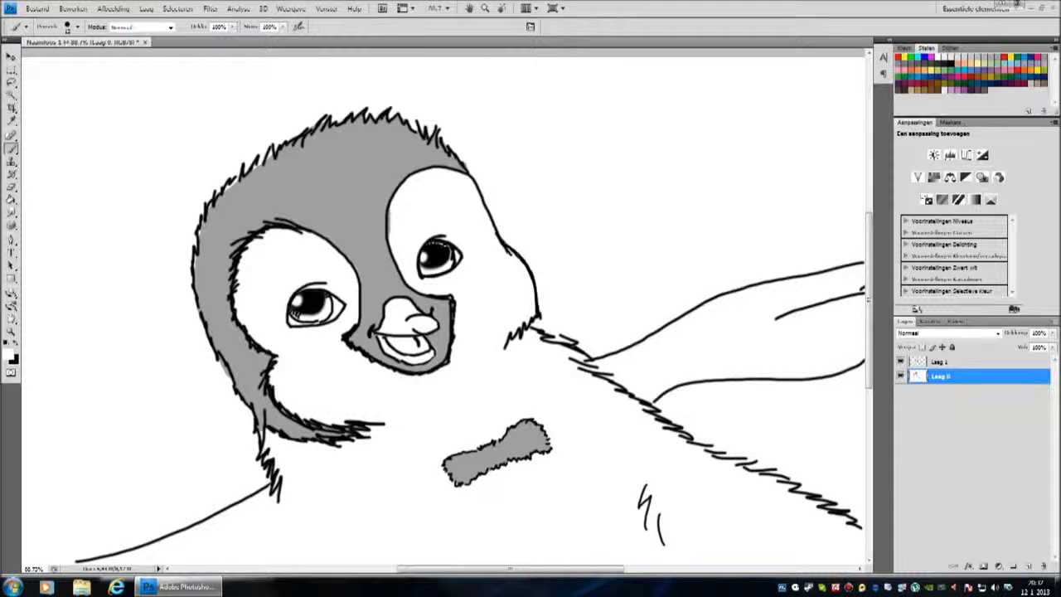
key("x")
key("x")
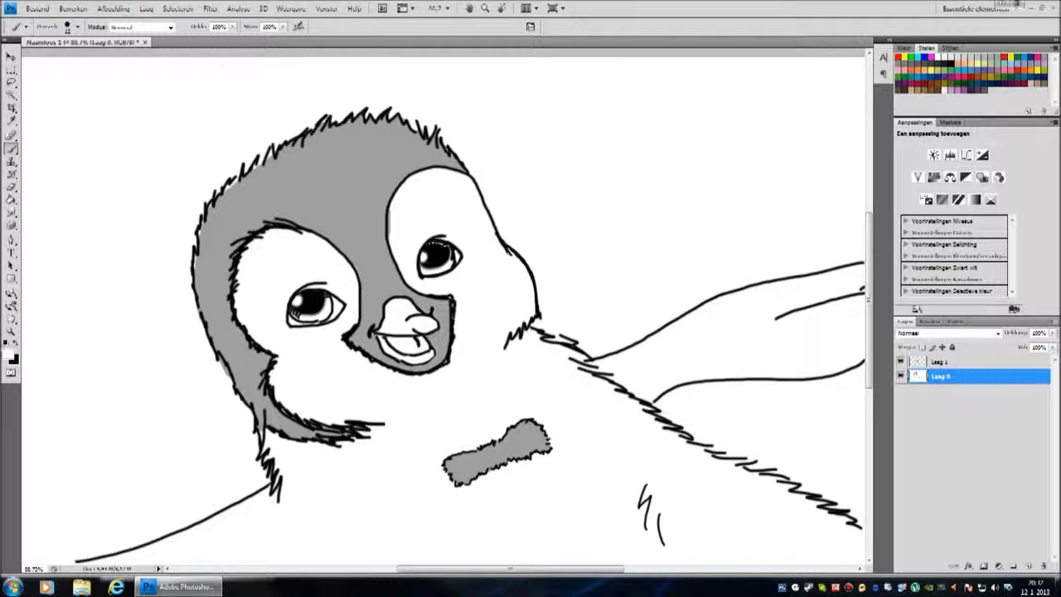